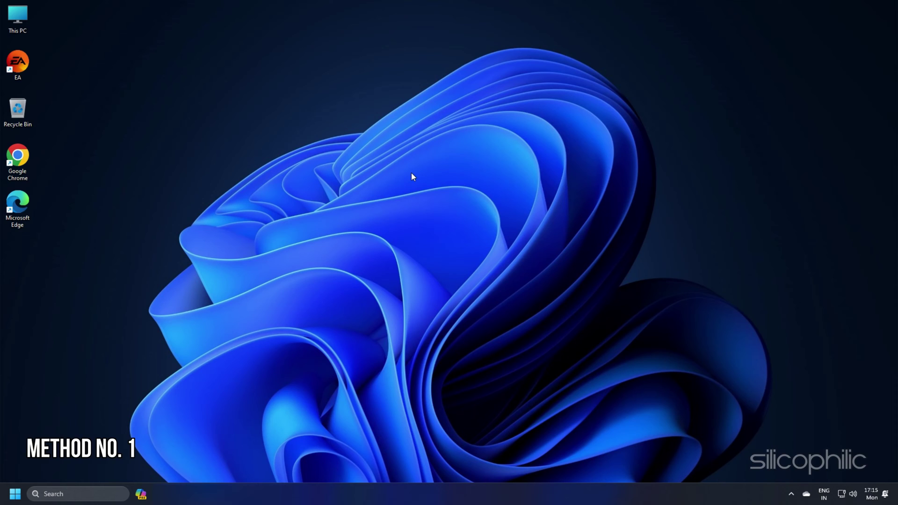
# - Restore Windows Firewall to its default settings from Settings' Advanced network settings
pyautogui.press('super+i')
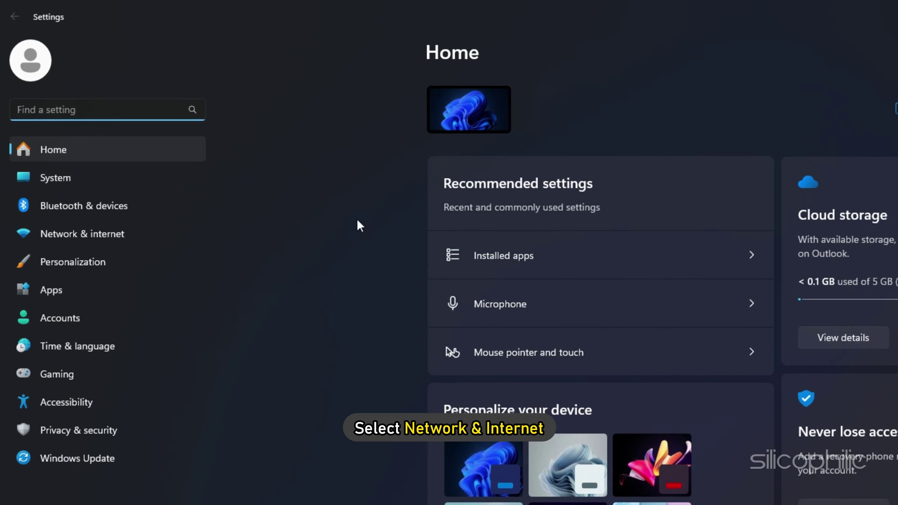
pyautogui.click(67, 231)
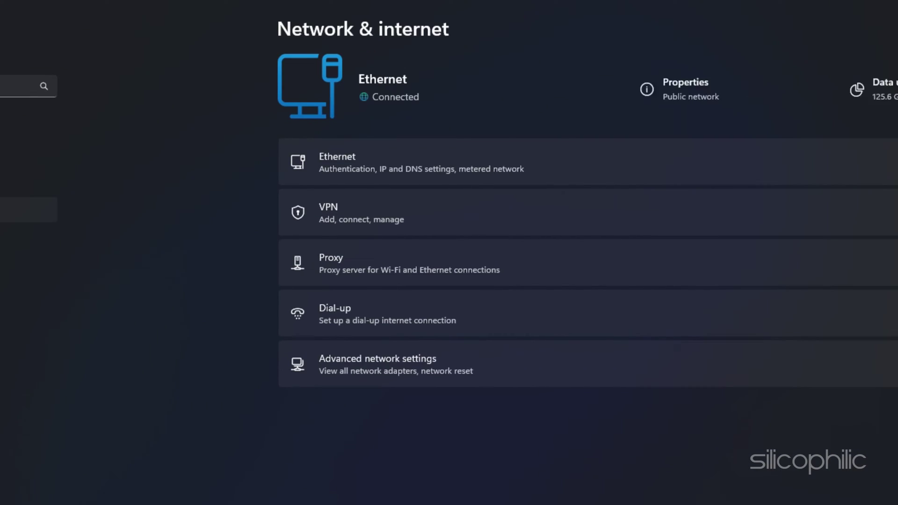
pyautogui.click(309, 349)
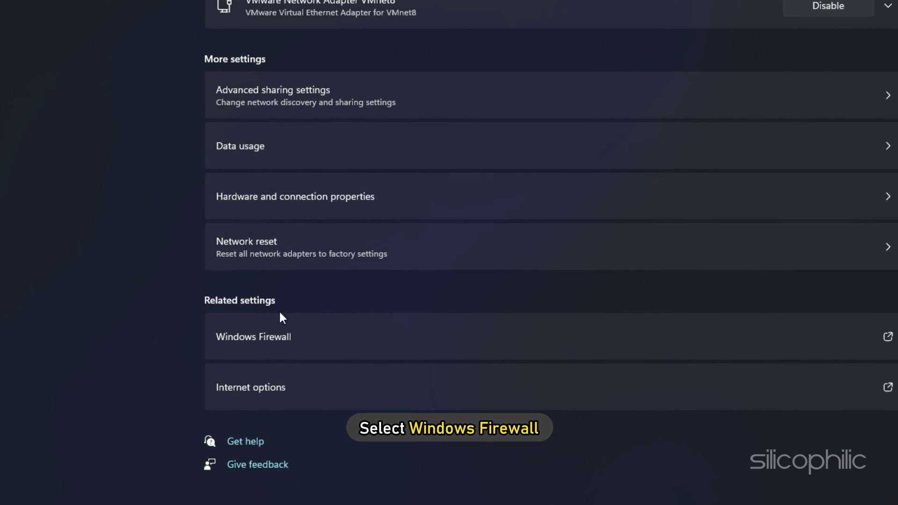
pyautogui.click(271, 336)
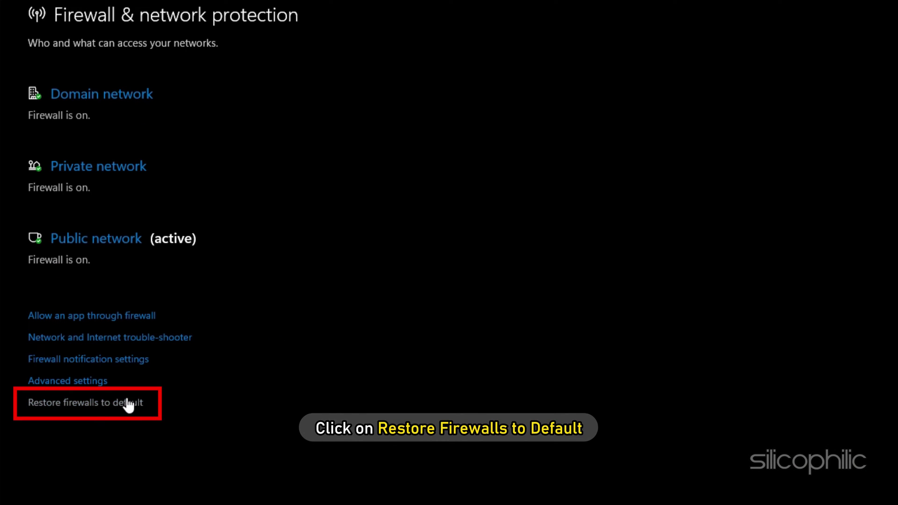
pyautogui.click(128, 404)
pyautogui.click(300, 100)
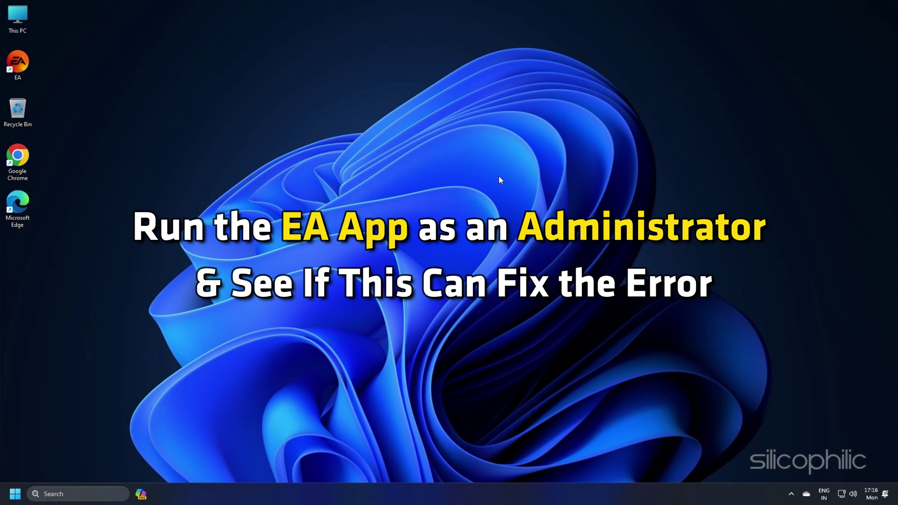
# - Enable 'Run this program as an administrator' on the EA shortcut's Compatibility tab and apply it
pyautogui.rightClick(26, 65)
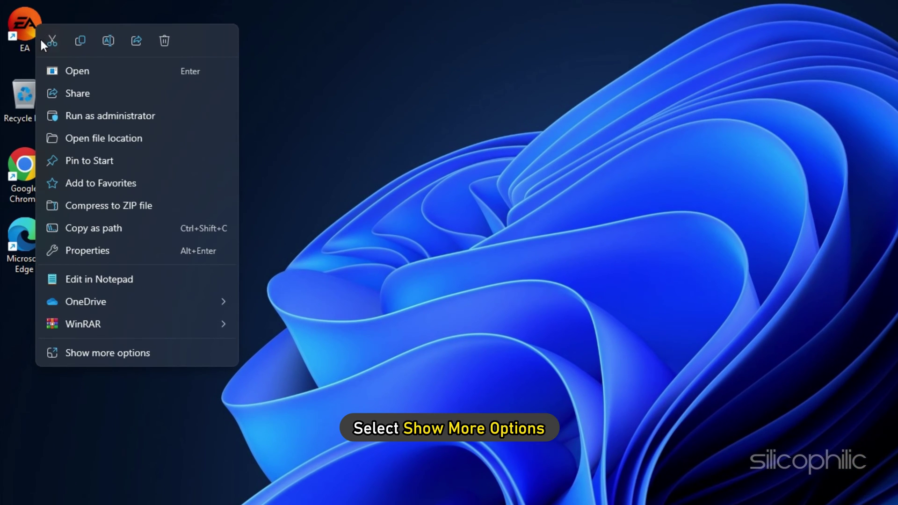
pyautogui.click(112, 355)
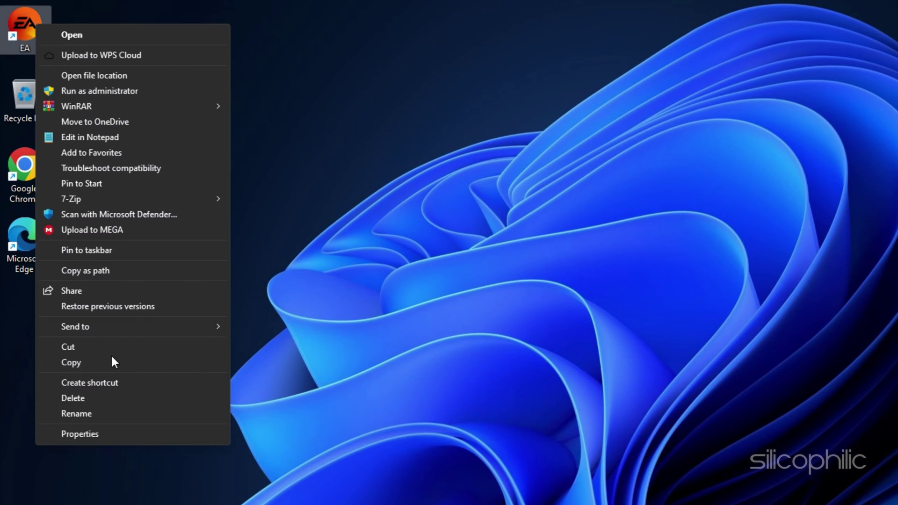
pyautogui.click(87, 433)
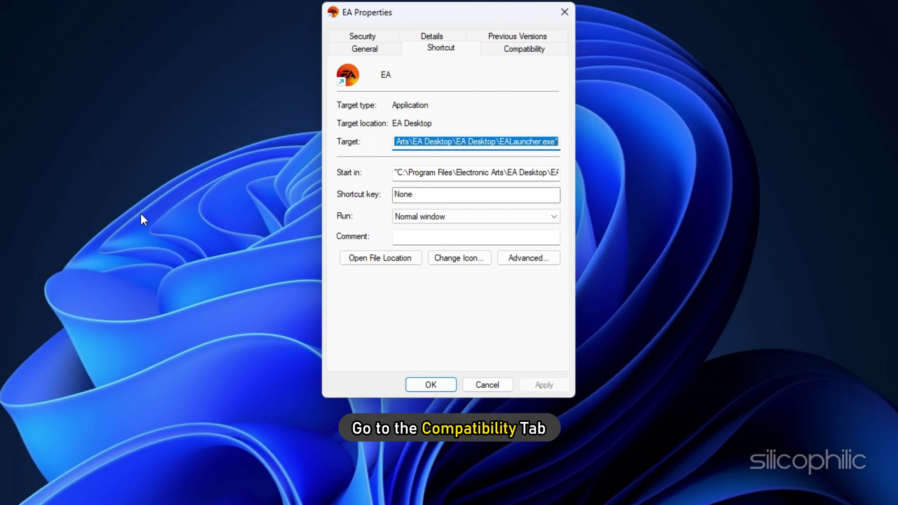
pyautogui.click(518, 50)
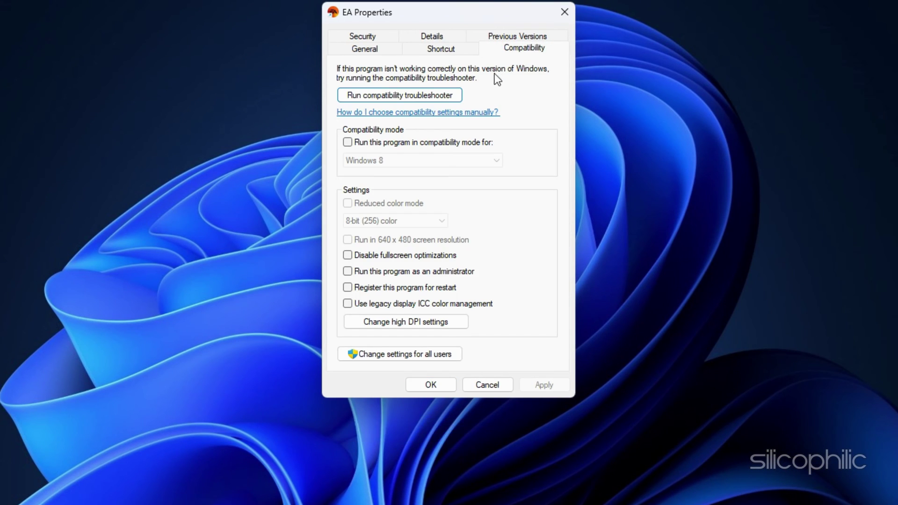
pyautogui.click(348, 271)
pyautogui.click(435, 384)
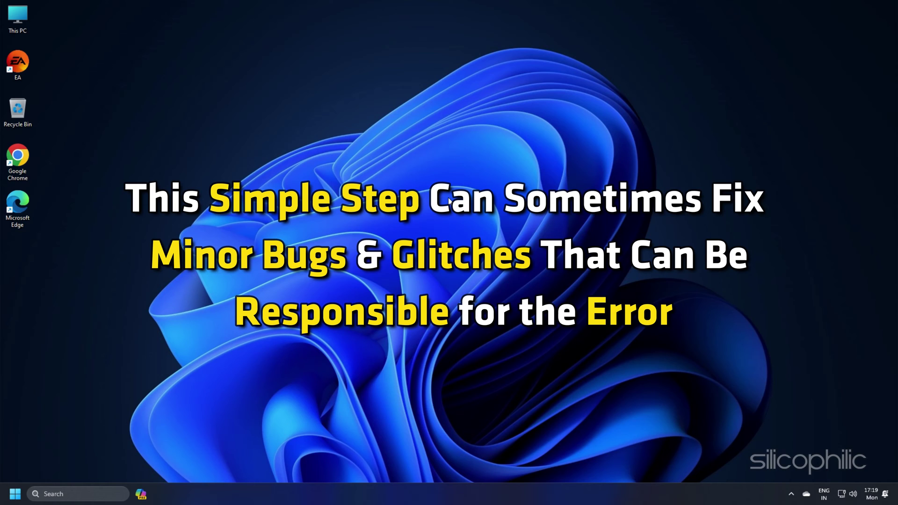
# - End the EA task in Task Manager's Processes list, then relaunch EA from its desktop shortcut
pyautogui.press('super')
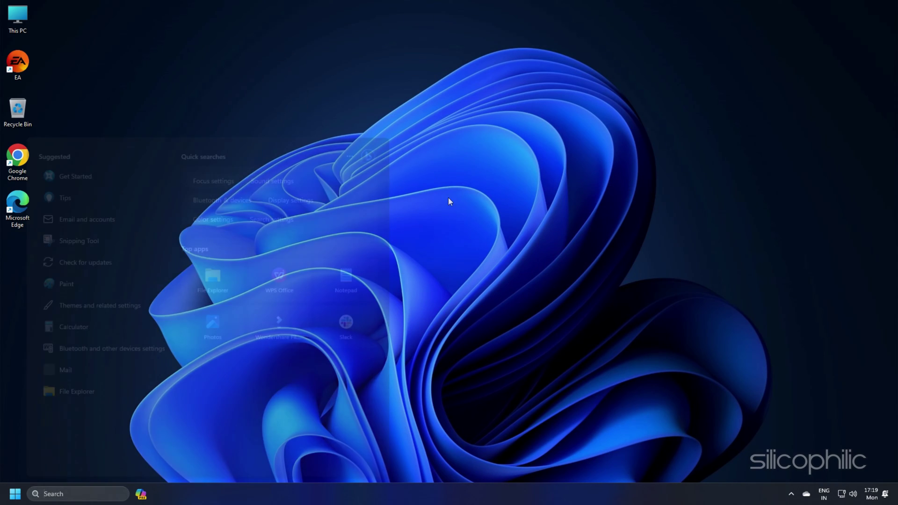
pyautogui.write('task manager')
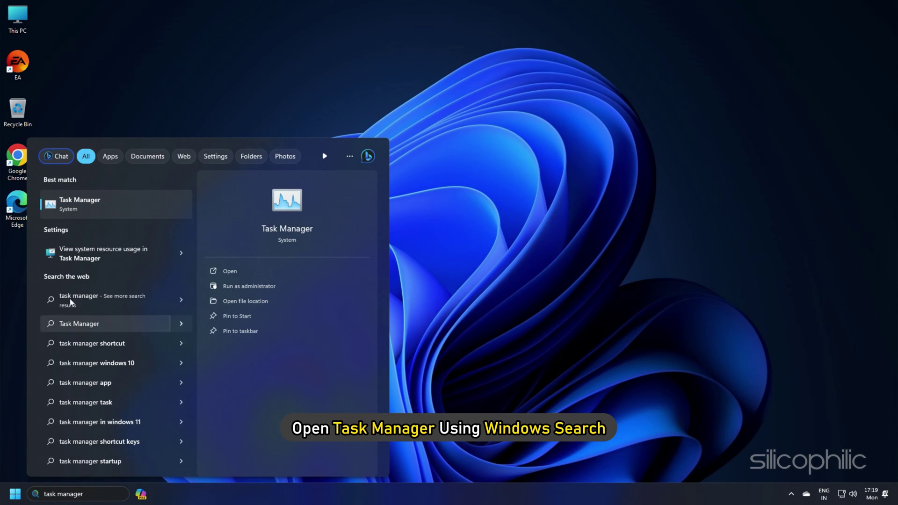
pyautogui.click(77, 205)
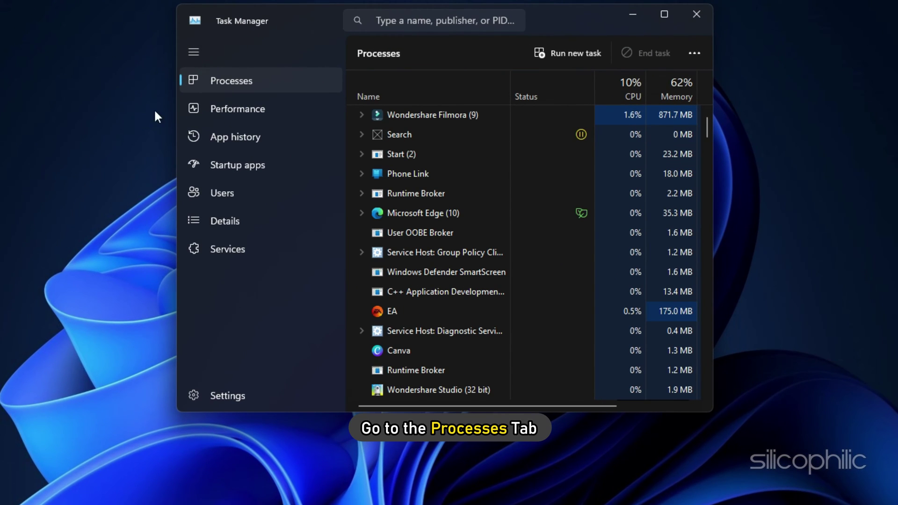
pyautogui.click(231, 76)
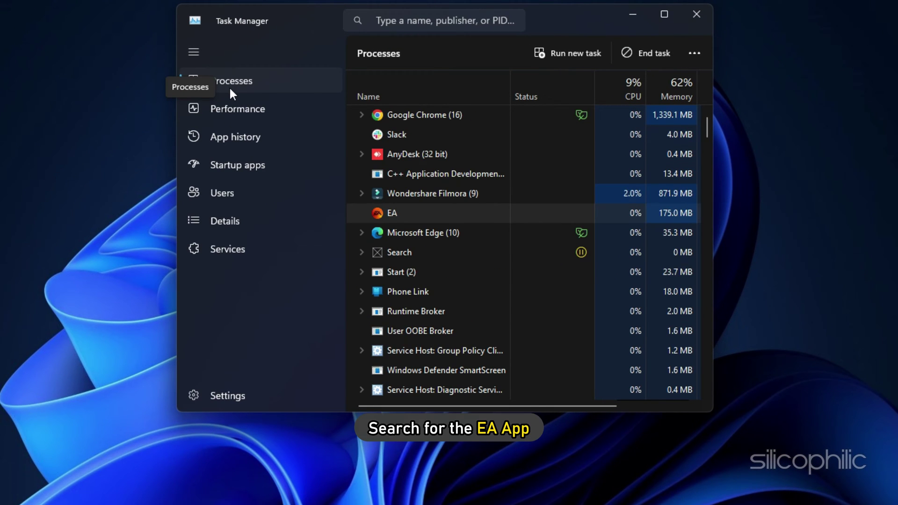
pyautogui.rightClick(384, 211)
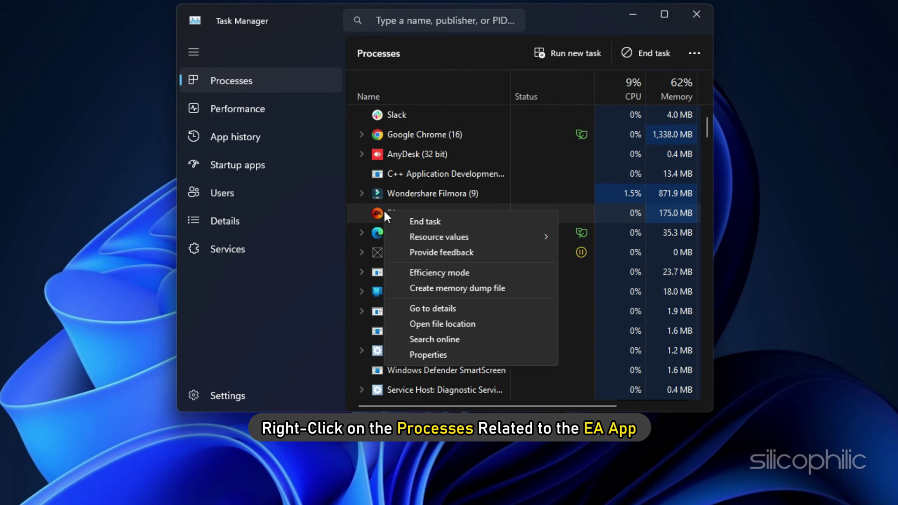
pyautogui.click(434, 220)
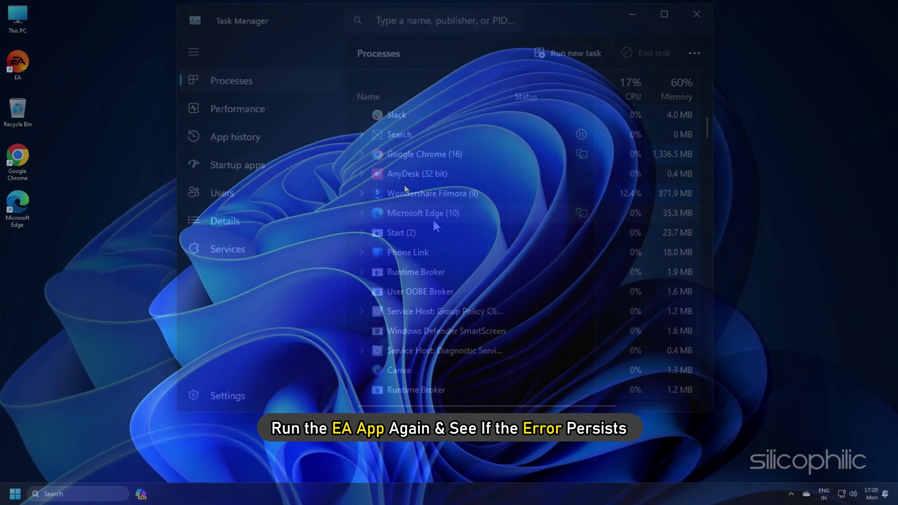
pyautogui.doubleClick(20, 64)
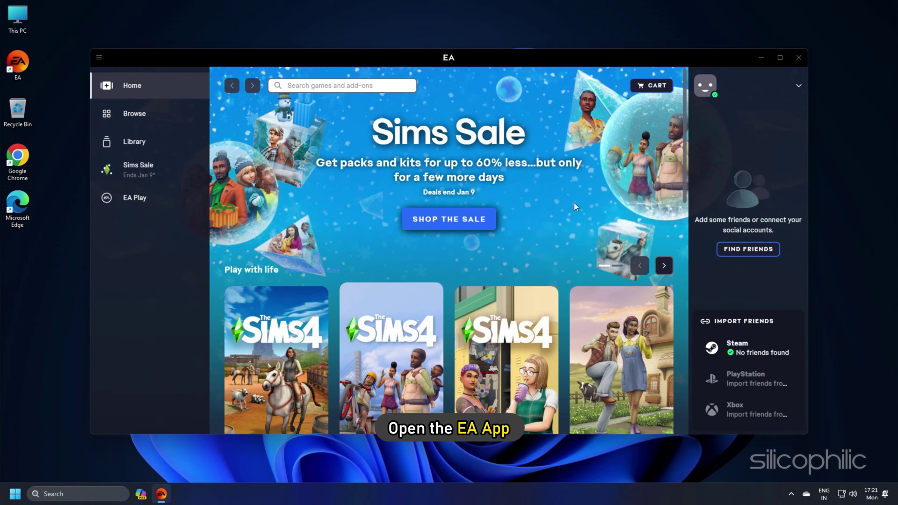
# - Open the EA account profile menu and select the sign-in e-mail field
pyautogui.click(791, 89)
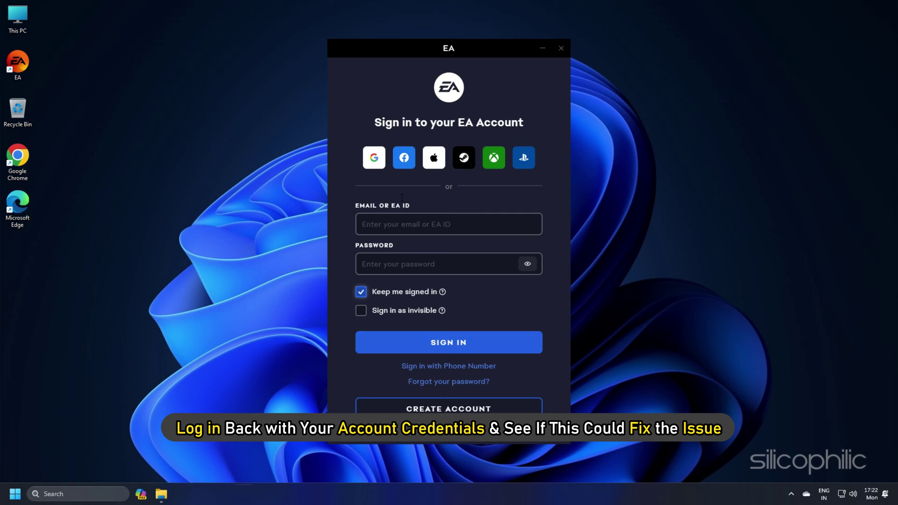
pyautogui.click(411, 226)
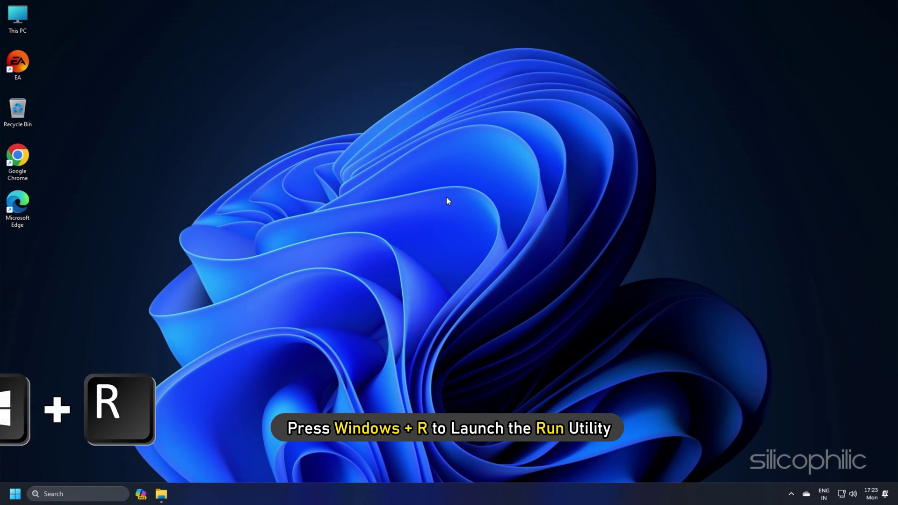
# - Enter %localappdata% in the Run dialog's Open box
pyautogui.press('super+r')
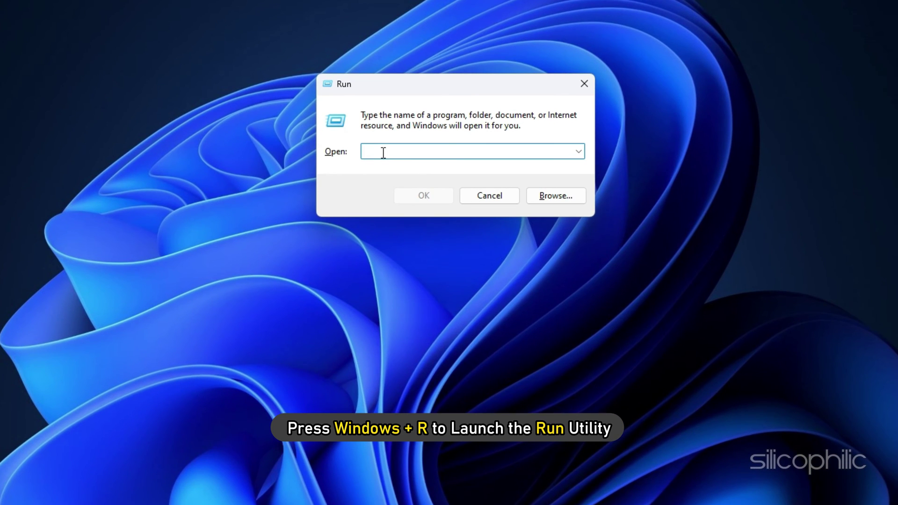
pyautogui.write('%loc')
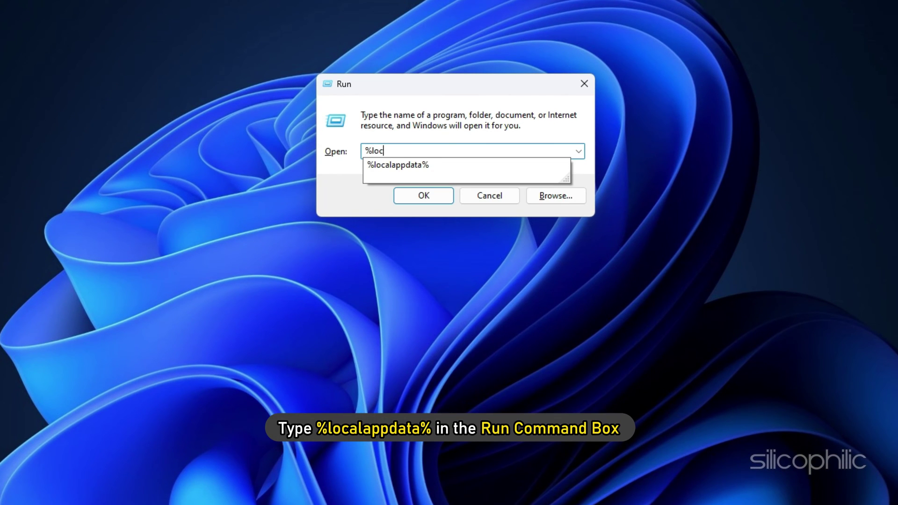
pyautogui.write('alappdata%')
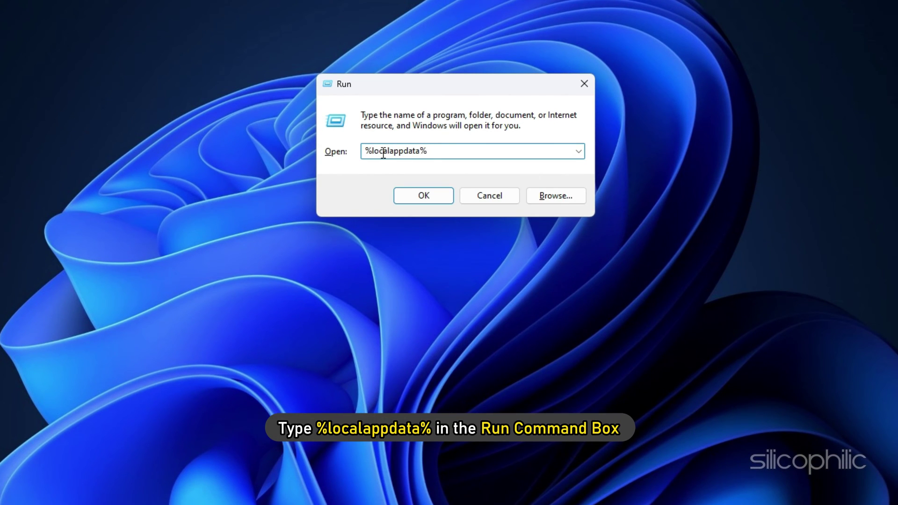
# - Open AppData Local and delete the EADesktop and Electronic Arts folders
pyautogui.press('Return')
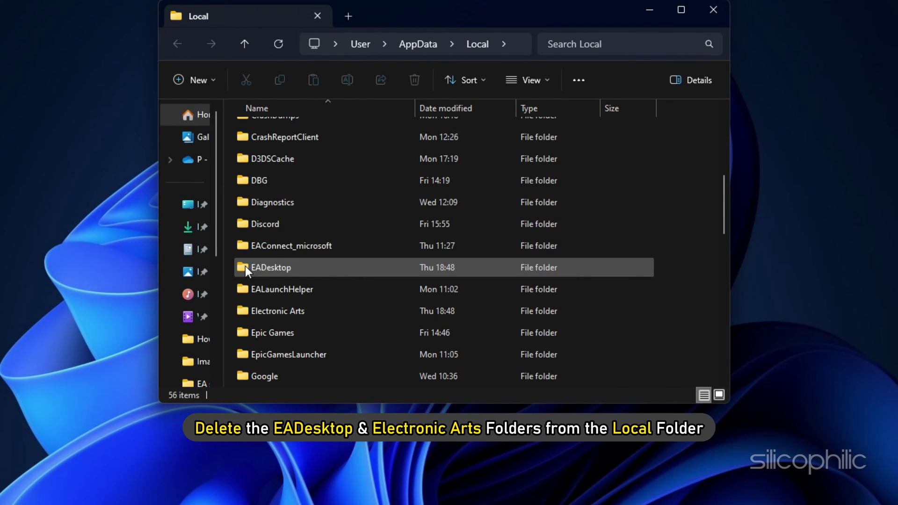
pyautogui.click(245, 265)
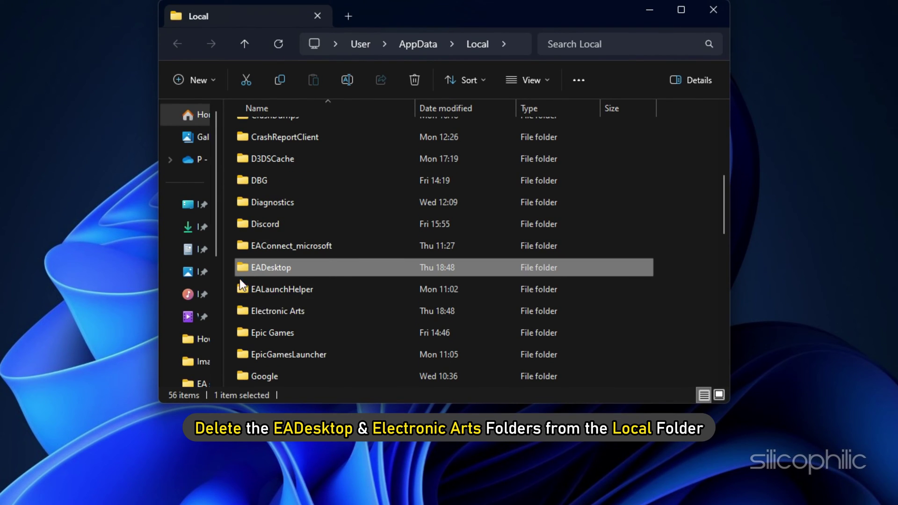
pyautogui.keyDown('ctrl'); pyautogui.click(240, 310); pyautogui.keyUp('ctrl')
pyautogui.click(408, 76)
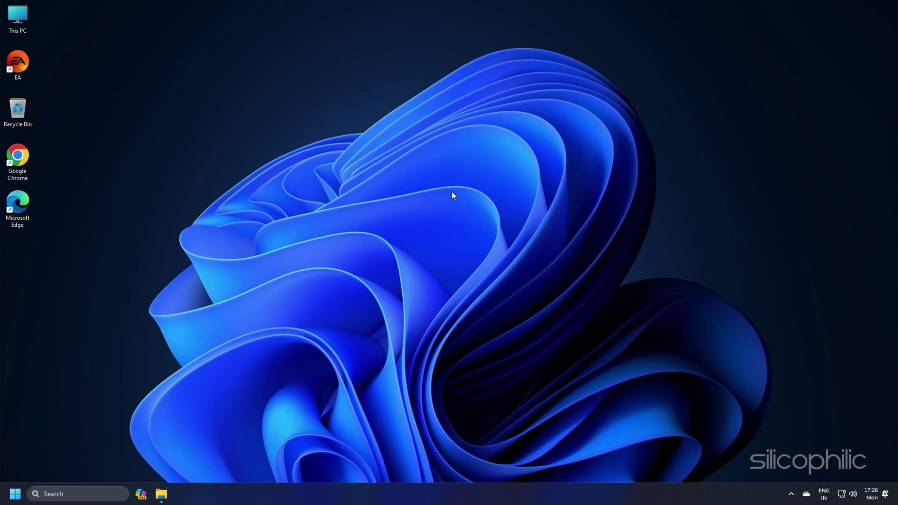
# - Launch Command Prompt as administrator
pyautogui.click(68, 493)
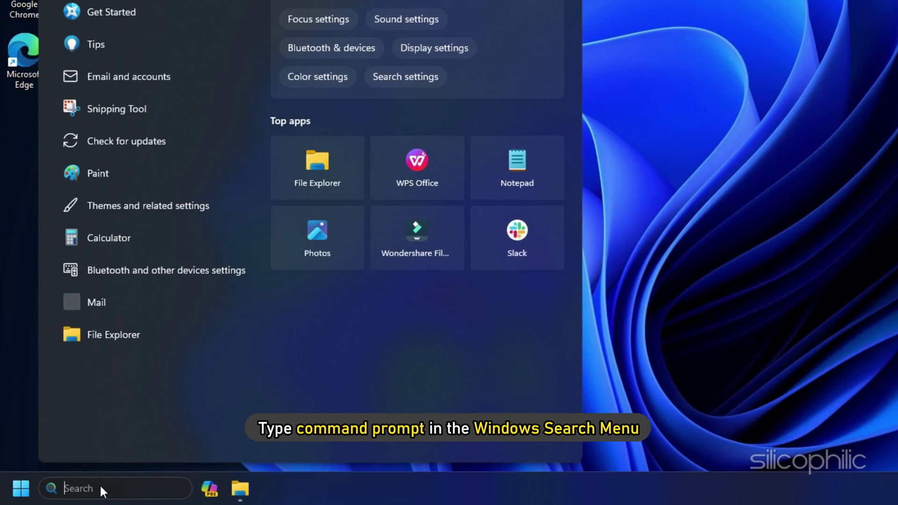
pyautogui.write('command prompt')
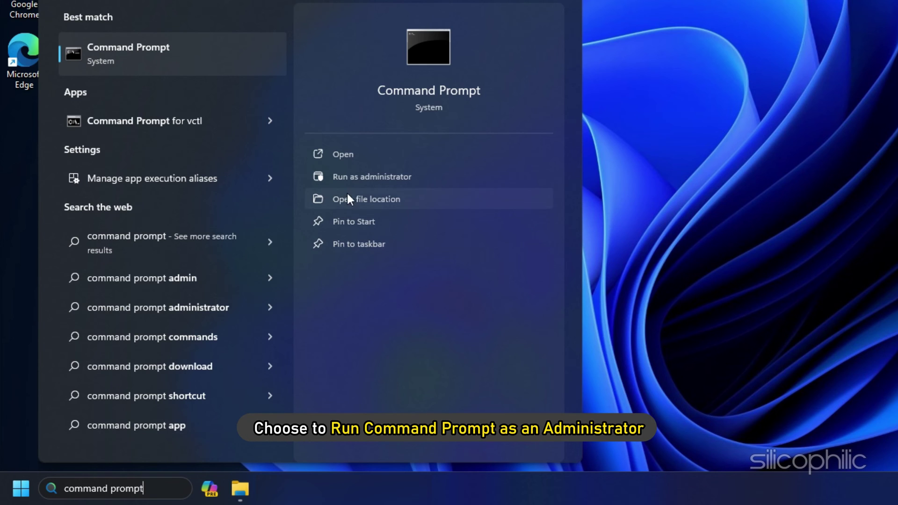
pyautogui.click(355, 175)
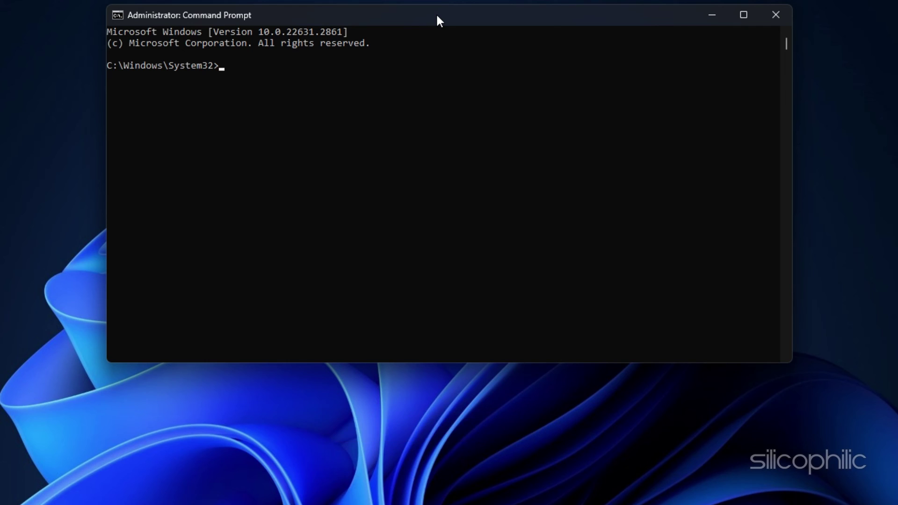
# - Run ipconfig /flushdns, ipconfig /release and ipconfig /renew
pyautogui.write('ipconfig /flushd')
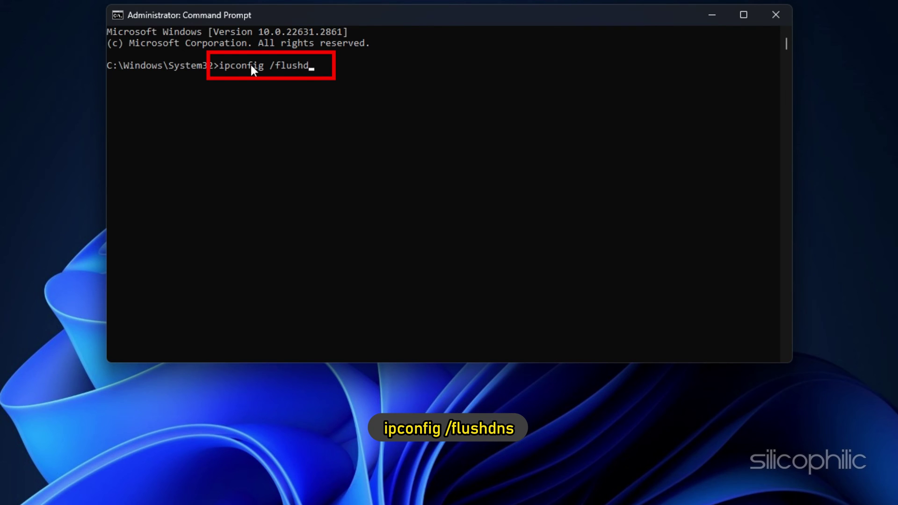
pyautogui.write('ns')
pyautogui.press('Return')
pyautogui.write('ipconfig /')
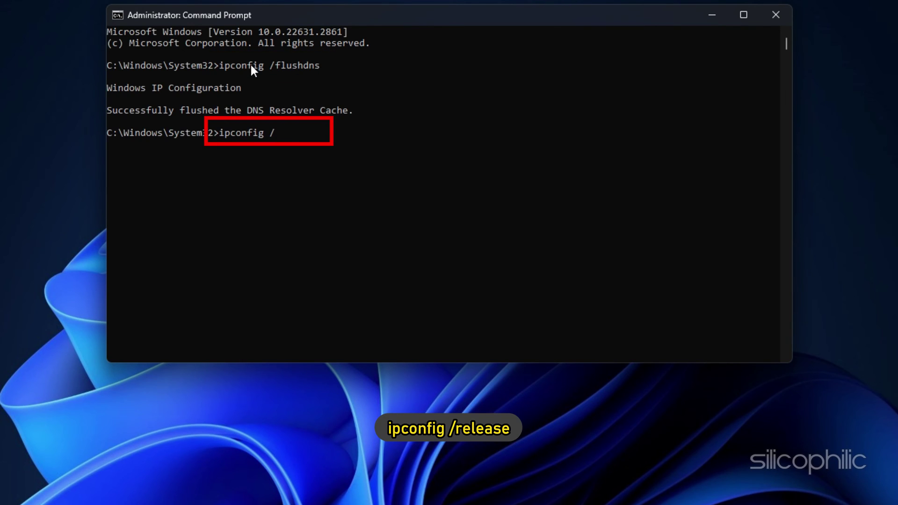
pyautogui.write('release')
pyautogui.press('Return')
pyautogui.write('ipconfig /renew')
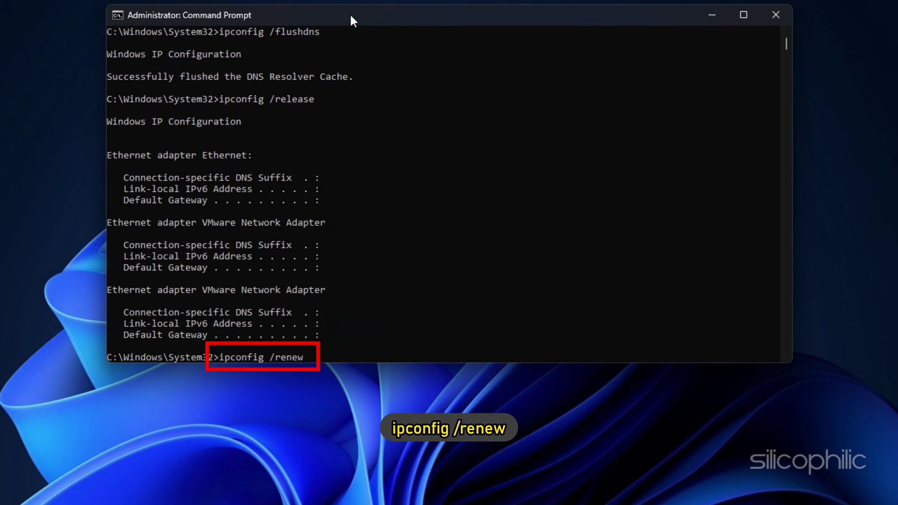
pyautogui.press('Return')
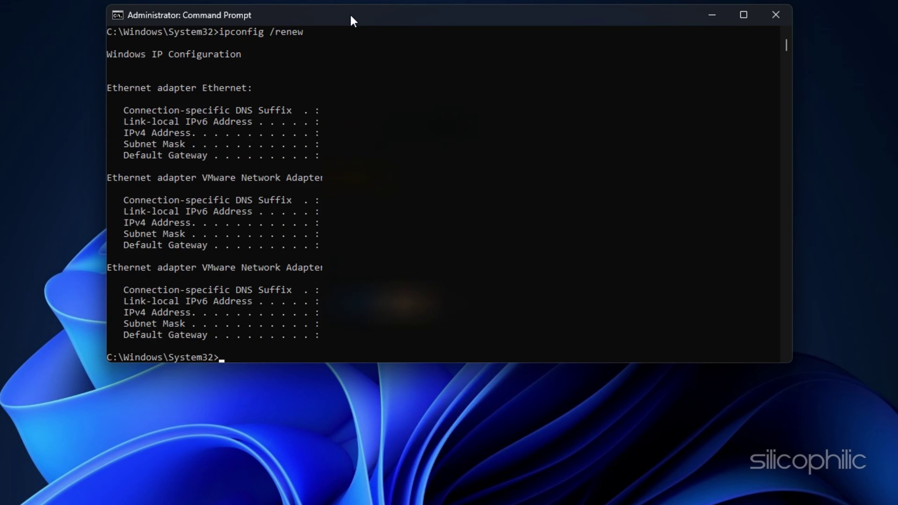
# - Reset the IP stack with netsh ip reset and the Winsock catalog with netsh winsock reset
pyautogui.write('netsh int ip reset')
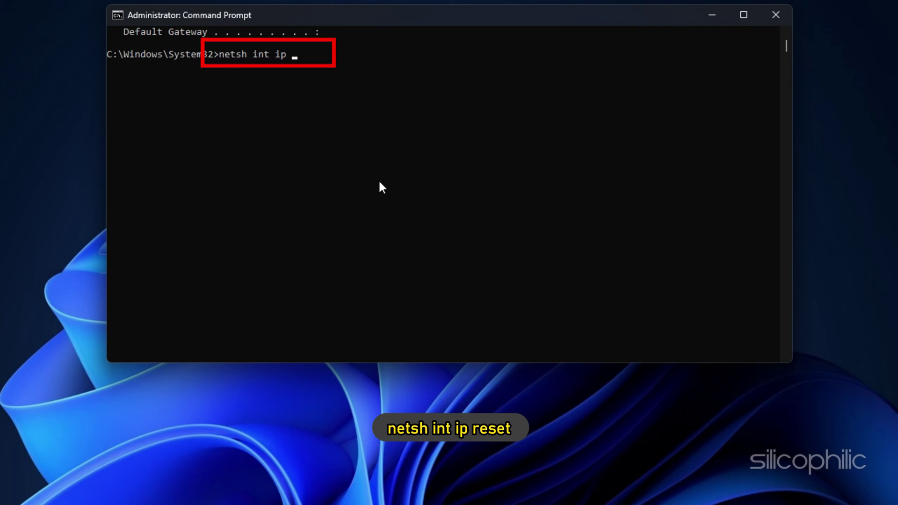
pyautogui.press('Return')
pyautogui.write('netsh win')
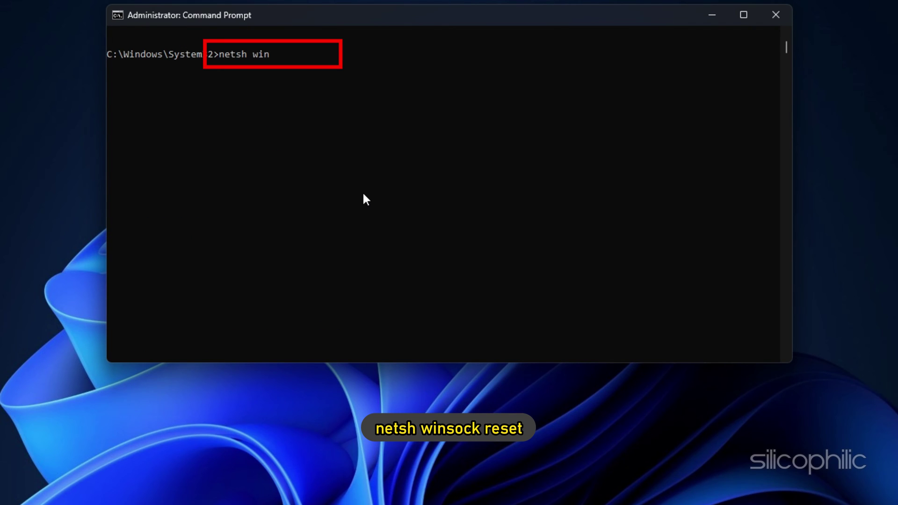
pyautogui.write('sock reset')
pyautogui.press('Return')
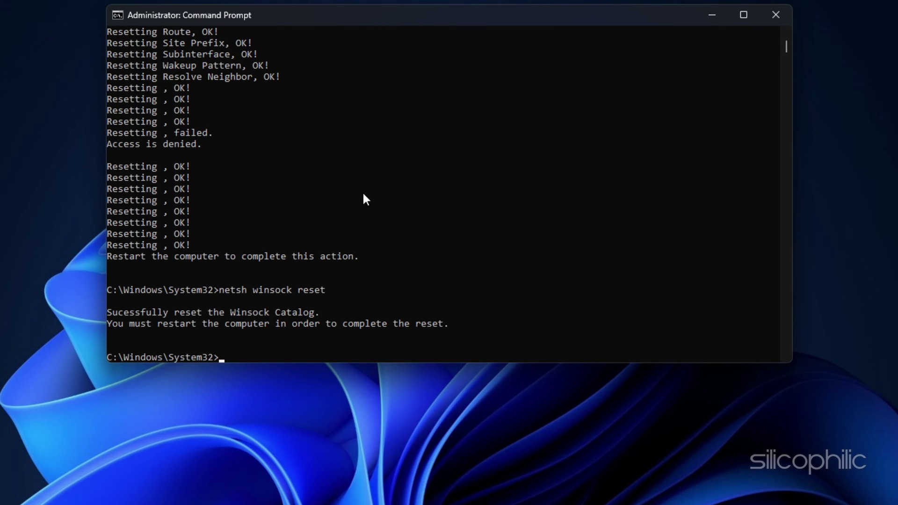